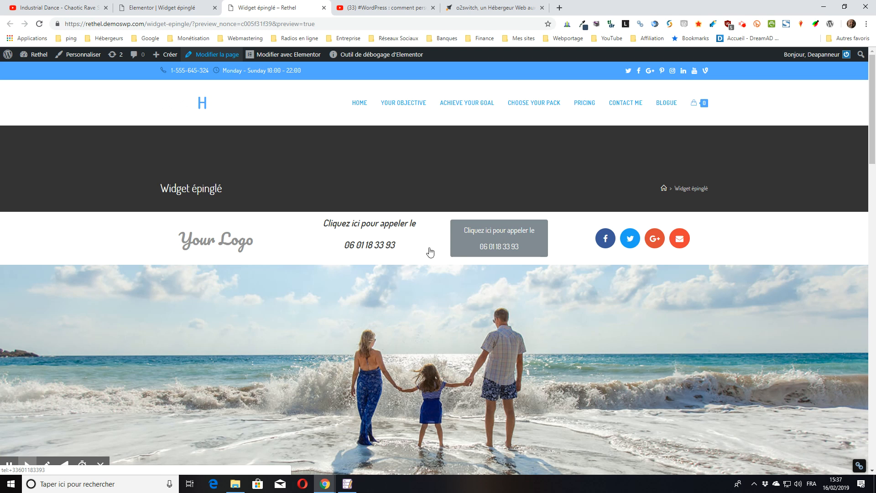
Test the existing call button's phone link on the live page and dismiss the app prompt.
{"action": "left_click", "coordinate": [499, 246]}
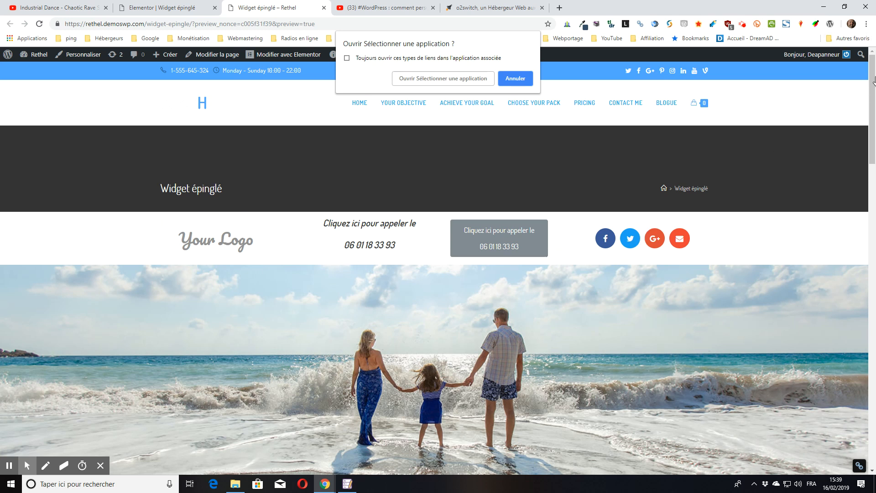
{"action": "left_click", "coordinate": [520, 81]}
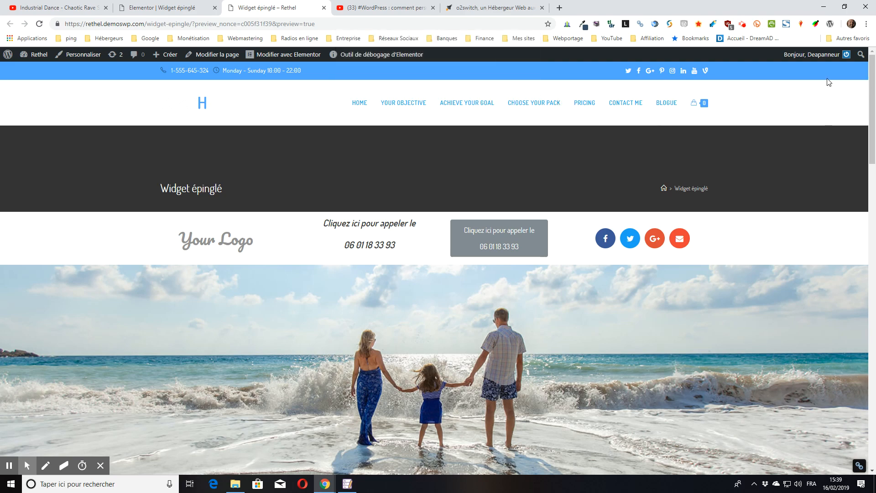
{"action": "mouse_move", "coordinate": [872, 98]}
{"action": "left_mouse_down"}
{"action": "mouse_move", "coordinate": [871, 137]}
{"action": "mouse_move", "coordinate": [866, 109]}
{"action": "left_mouse_up"}
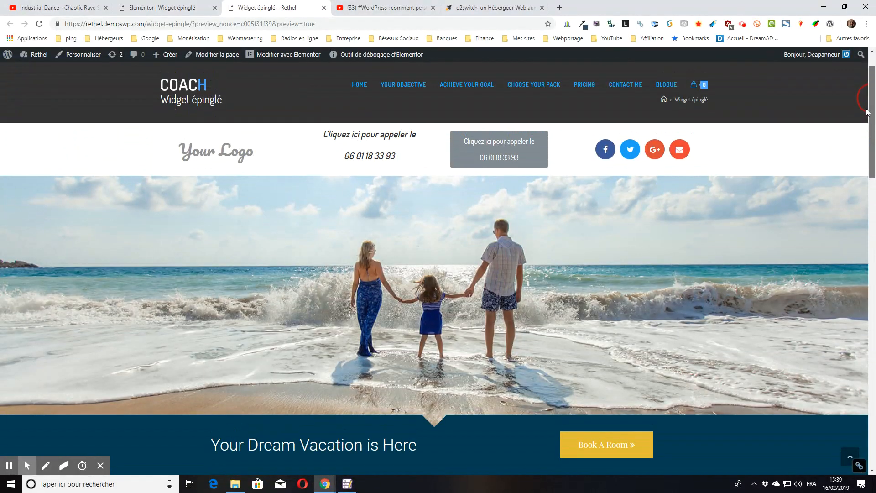
{"action": "scroll", "coordinate": [516, 291], "scroll_direction": "down", "scroll_amount": 3}
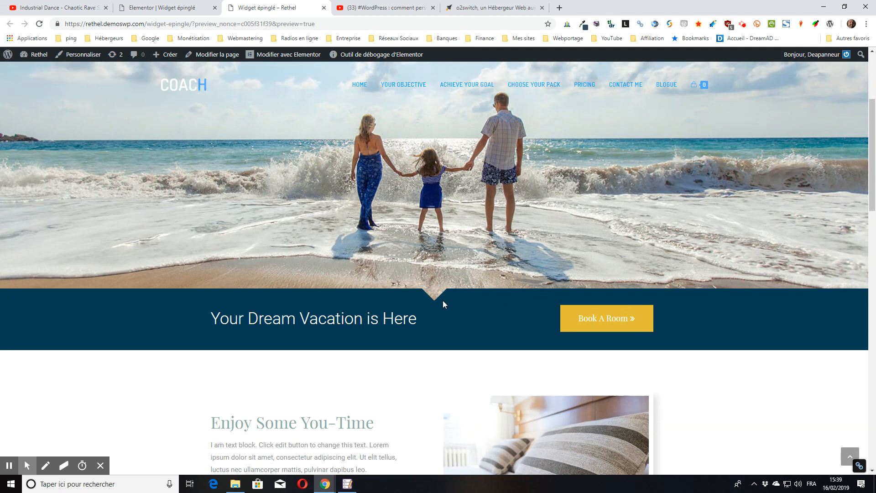
{"action": "scroll", "coordinate": [443, 302], "scroll_direction": "up", "scroll_amount": 3}
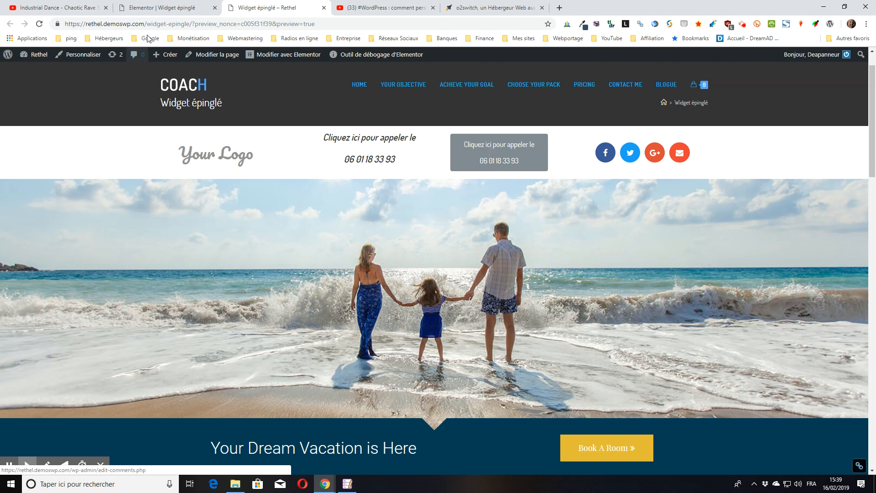
In the Elementor editor, add a section above the beach image and drop a Bouton widget in.
{"action": "left_click", "coordinate": [160, 8]}
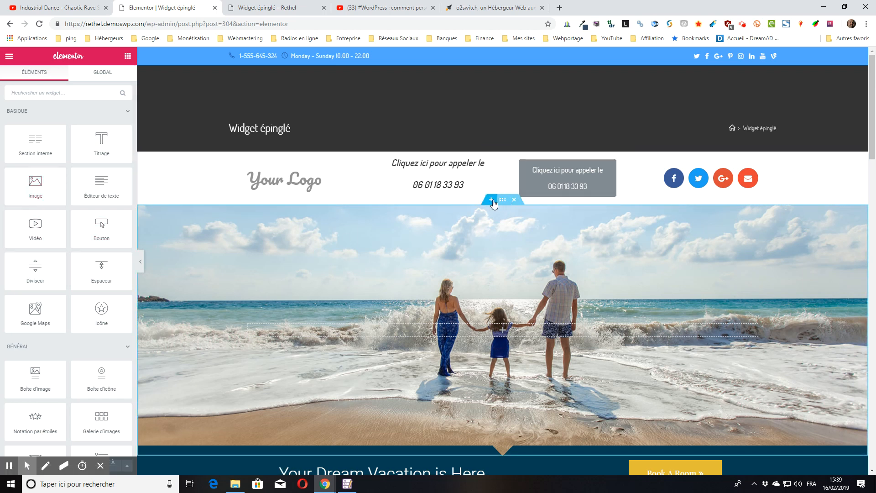
{"action": "left_click", "coordinate": [491, 200]}
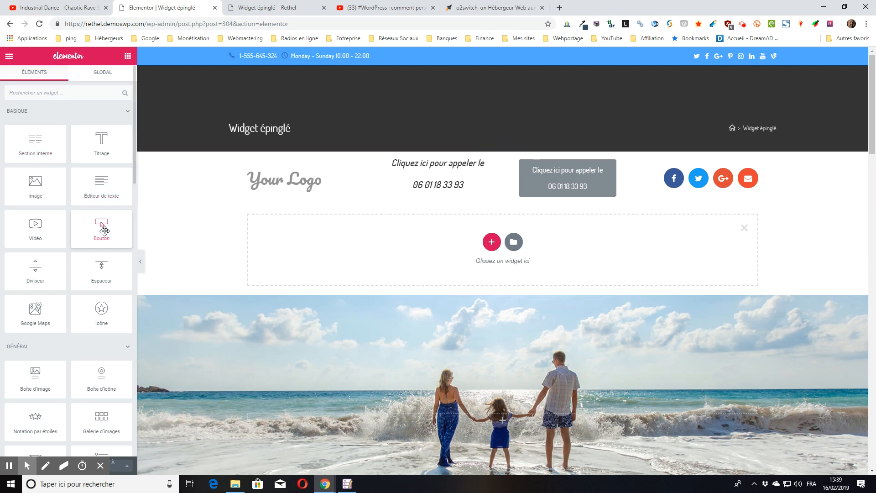
{"action": "left_click_drag", "start_coordinate": [103, 230], "coordinate": [505, 239]}
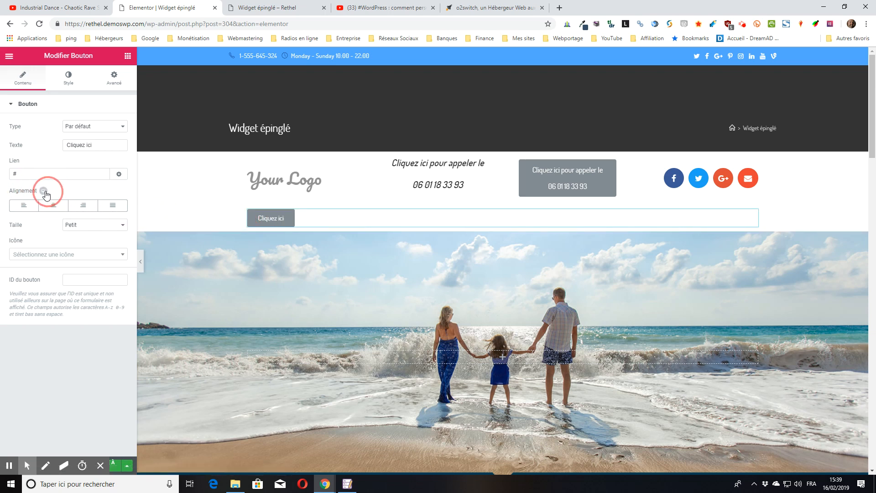
Extend the button label after 'Cliquez ici' with 'pour appeler le' and the phone number.
{"action": "mouse_move", "coordinate": [100, 144]}
{"action": "left_mouse_down"}
{"action": "mouse_move", "coordinate": [76, 146]}
{"action": "mouse_move", "coordinate": [90, 149]}
{"action": "left_mouse_up"}
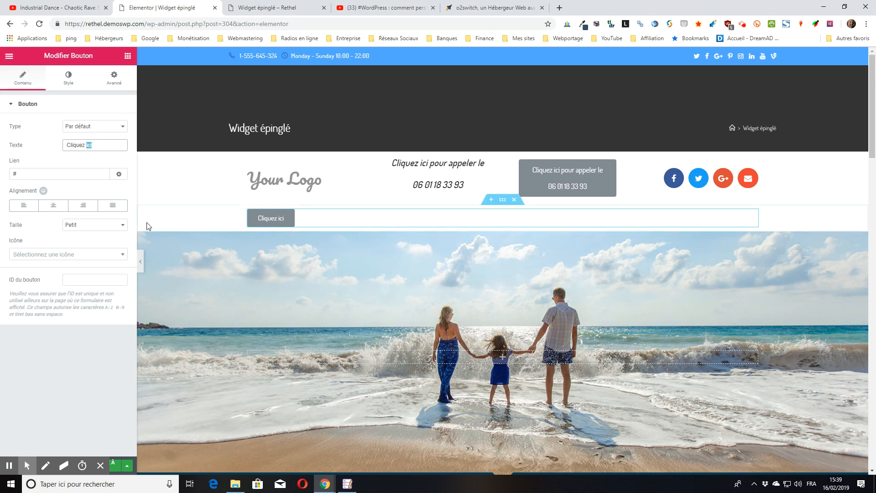
{"action": "left_click", "coordinate": [108, 146]}
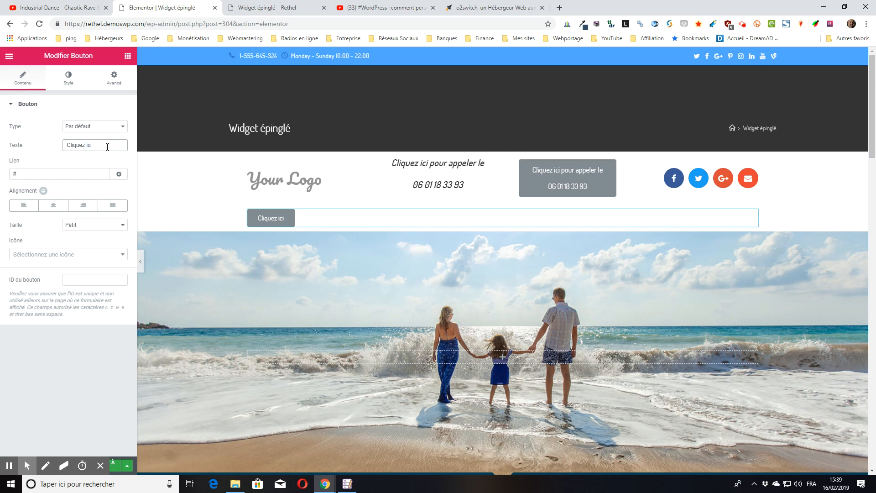
{"action": "type", "text": "pour appeler"}
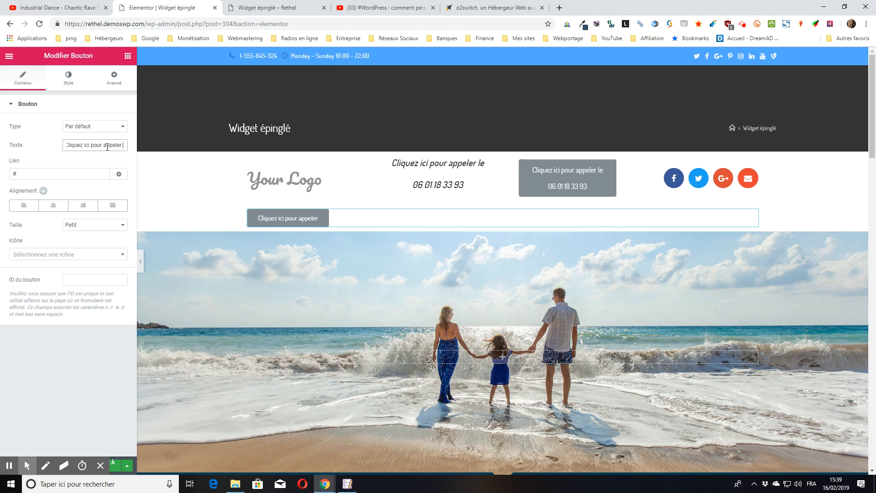
{"action": "type", "text": " le"}
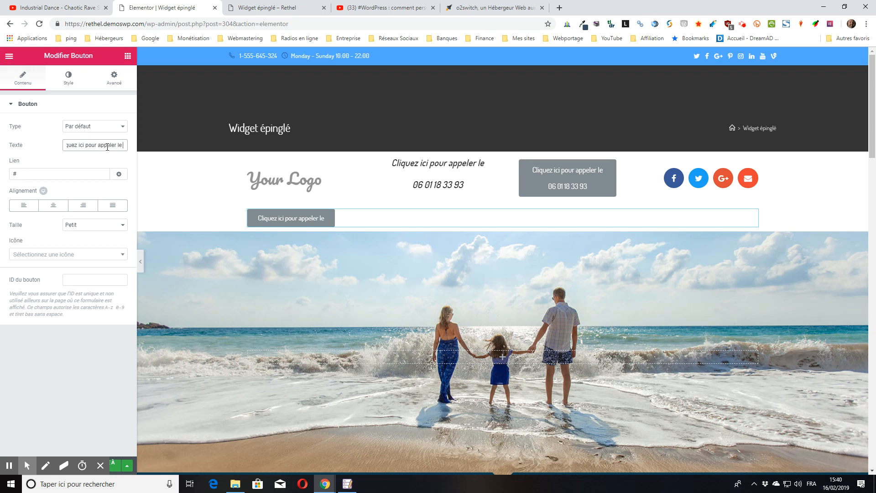
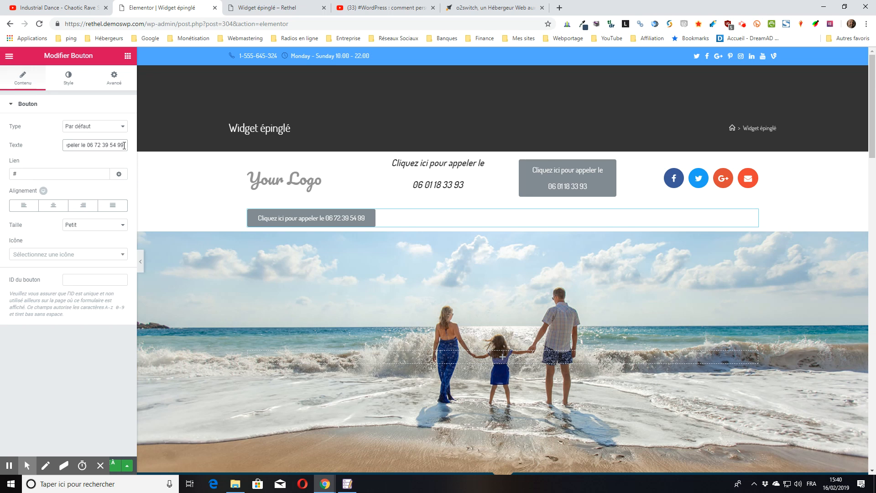
Select the phone number in the label and copy it with Copier.
{"action": "left_click_drag", "start_coordinate": [123, 145], "coordinate": [91, 147]}
{"action": "right_click", "coordinate": [98, 147]}
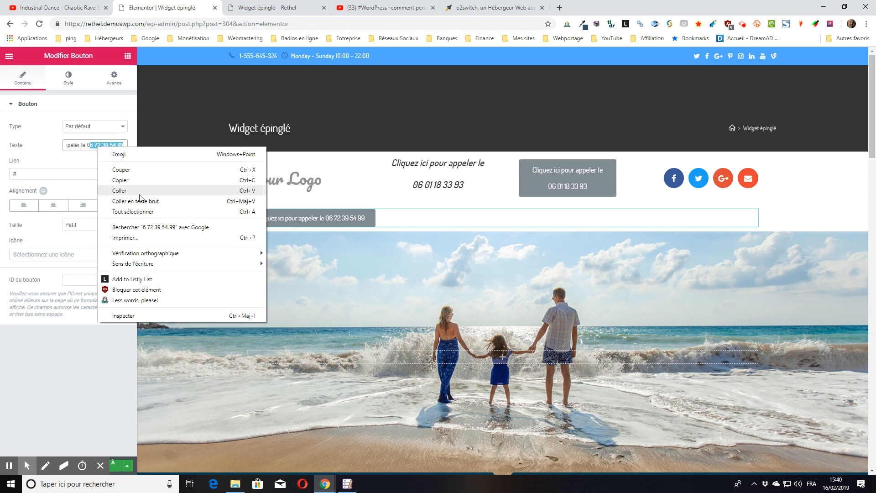
{"action": "left_click", "coordinate": [125, 181]}
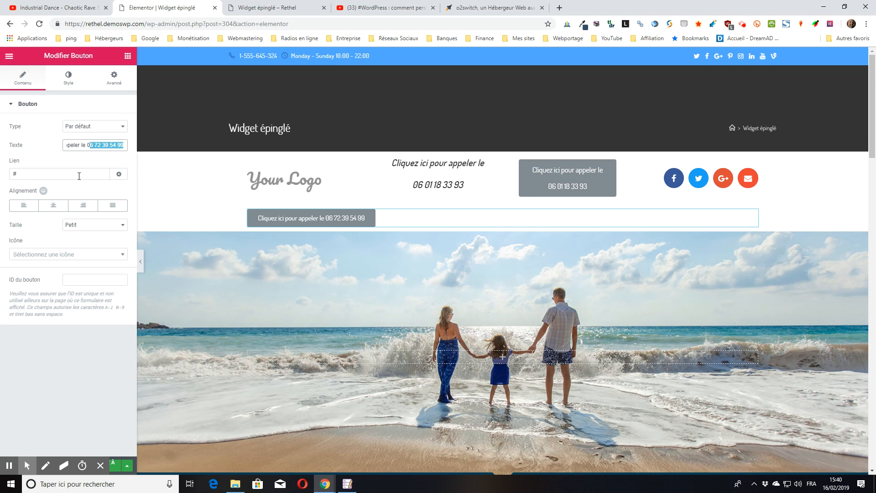
{"action": "left_click", "coordinate": [35, 174]}
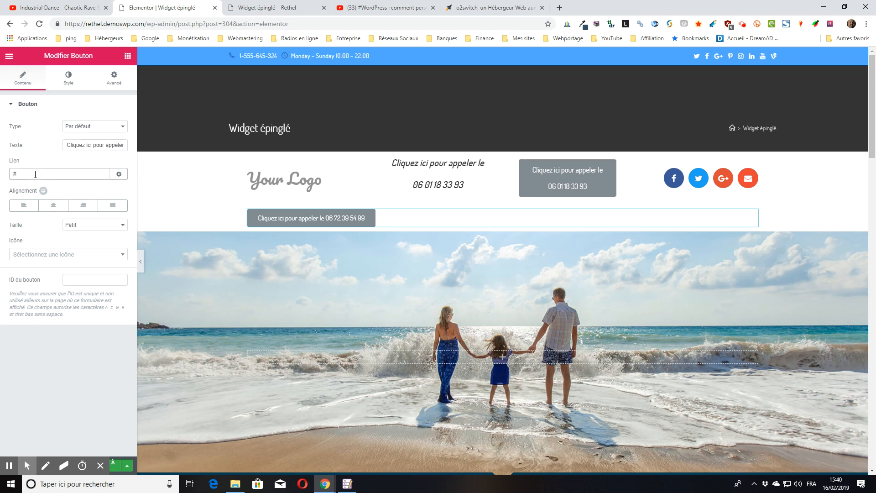
Replace the Lien value with a tel:+ link to the phone number, with the spaces removed.
{"action": "key", "text": "BackSpace"}
{"action": "left_click", "coordinate": [40, 175]}
{"action": "type", "text": "tel"}
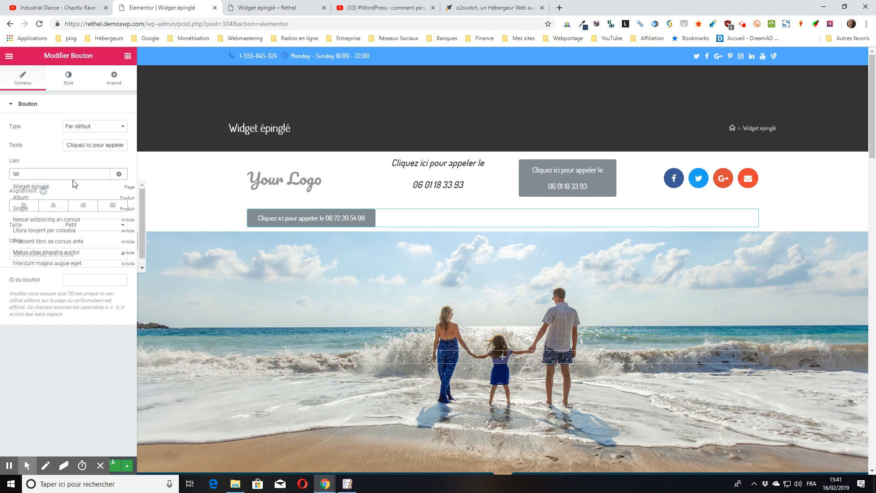
{"action": "type", "text": ":"}
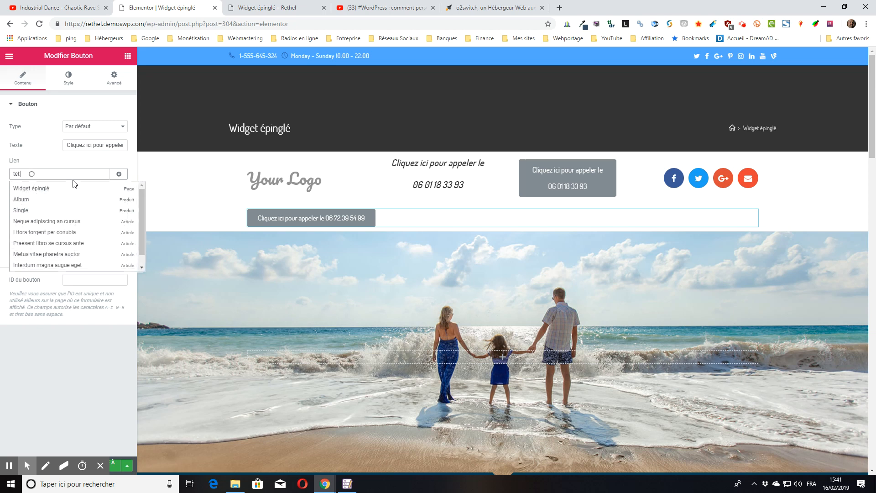
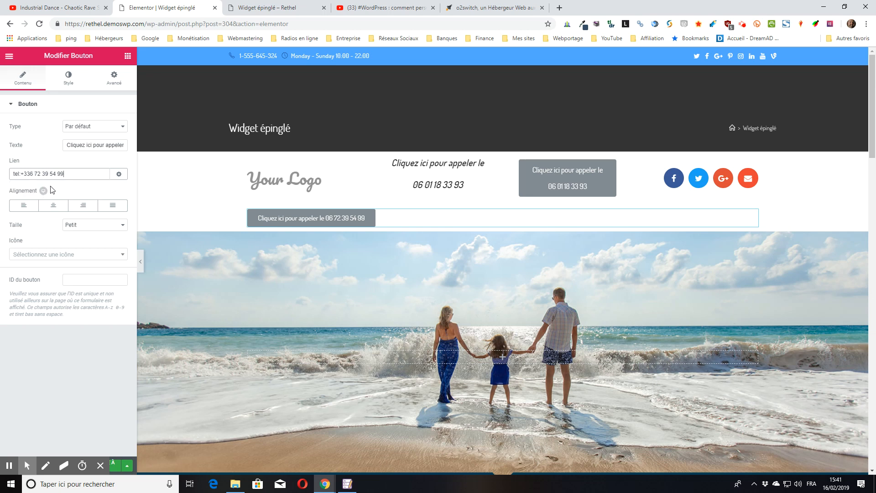
{"action": "left_click", "coordinate": [56, 173]}
{"action": "key", "text": "BackSpace"}
{"action": "key", "text": "BackSpace"}
{"action": "key", "text": "Left"}
{"action": "key", "text": "BackSpace"}
In the link options, tick Ajouter nofollow and open in a new window.
{"action": "left_click", "coordinate": [119, 175]}
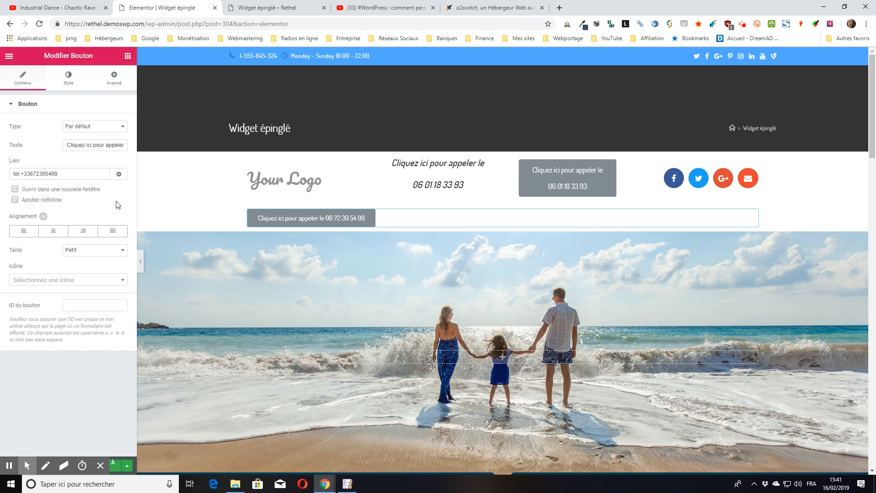
{"action": "left_click", "coordinate": [15, 200]}
{"action": "left_click", "coordinate": [15, 190]}
Untick new window, centre the button, and set its Taille to Très grand.
{"action": "left_click", "coordinate": [15, 189]}
{"action": "left_click", "coordinate": [53, 231]}
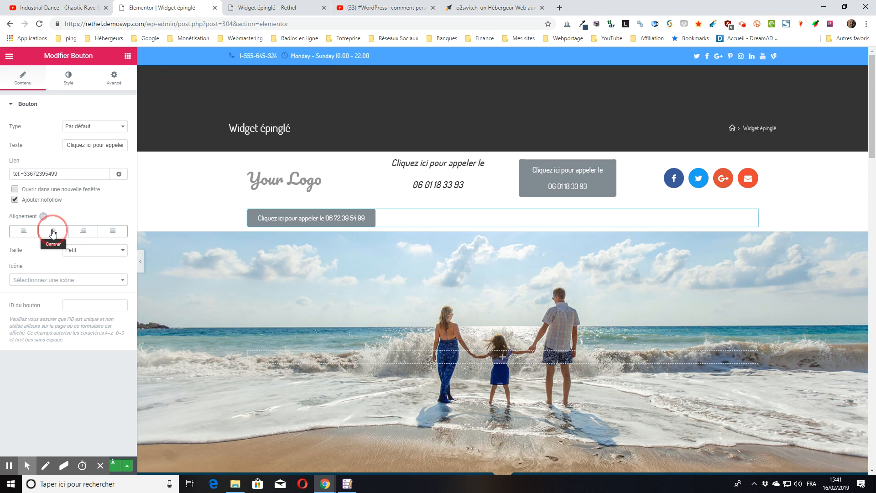
{"action": "left_click", "coordinate": [102, 249]}
{"action": "left_click", "coordinate": [83, 278]}
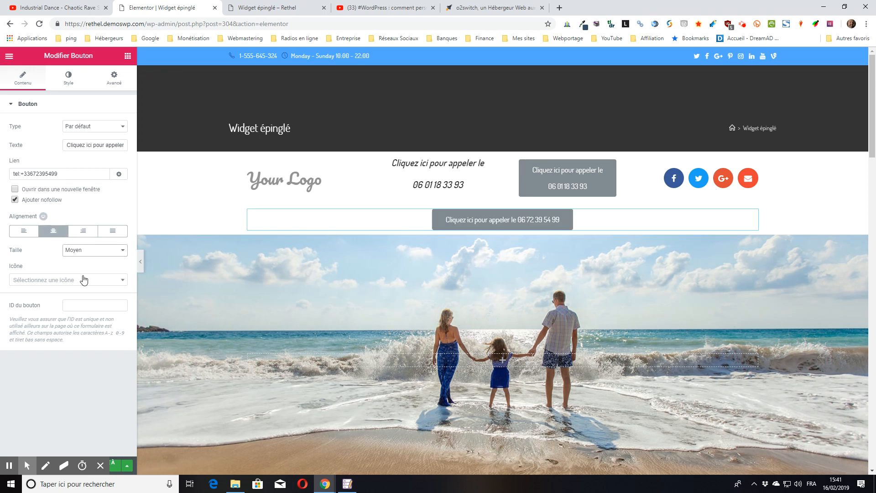
{"action": "left_click", "coordinate": [103, 251]}
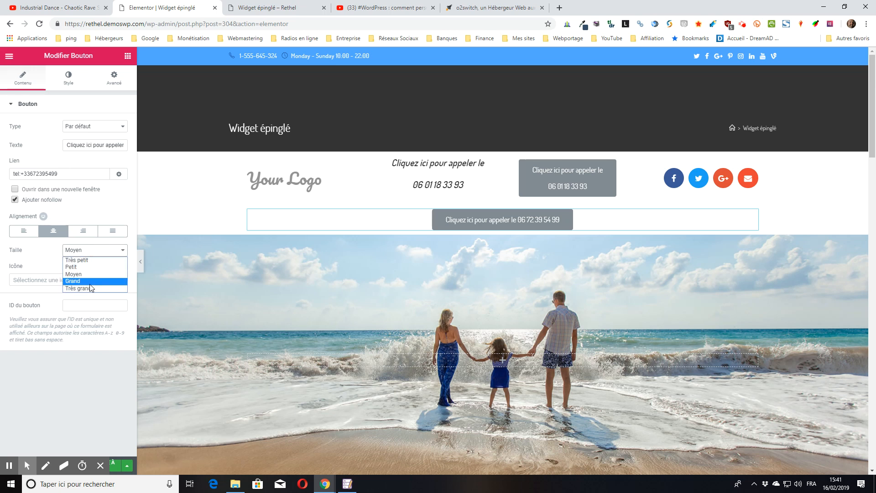
{"action": "left_click", "coordinate": [89, 284]}
{"action": "left_click", "coordinate": [106, 251]}
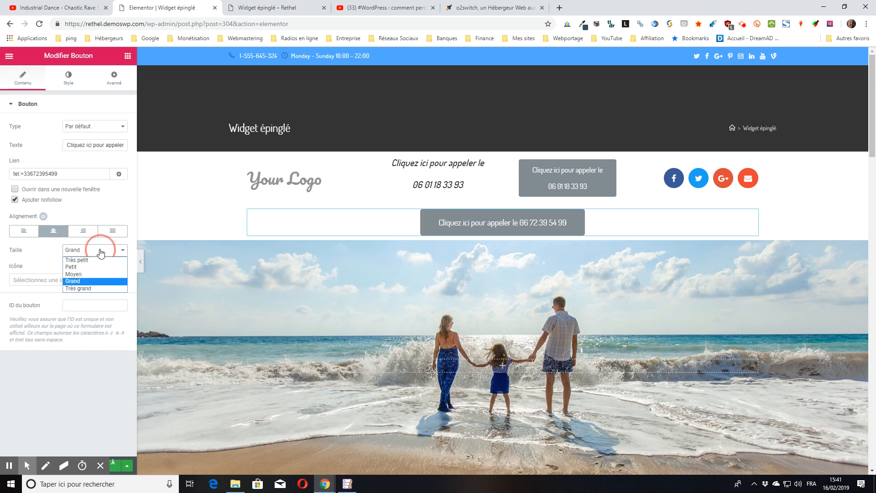
{"action": "left_click", "coordinate": [93, 289]}
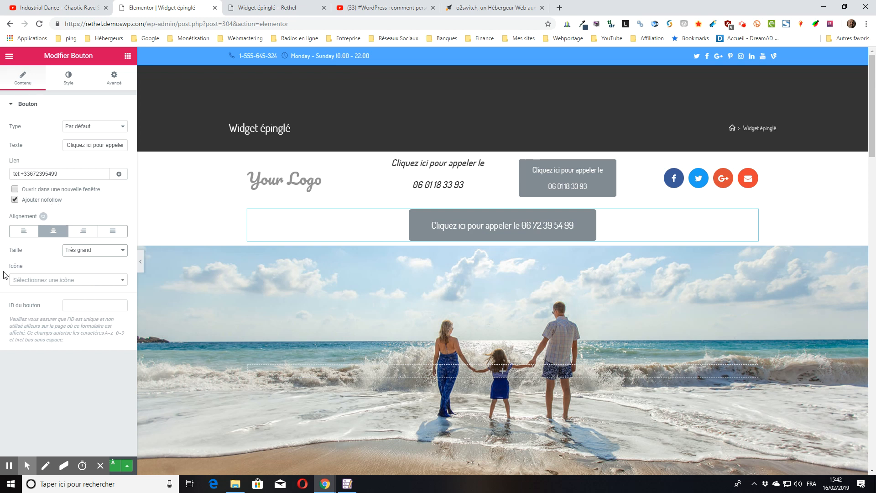
Add the phone icon before the button text with Espacement de l'icône set to 10.
{"action": "left_click", "coordinate": [94, 275]}
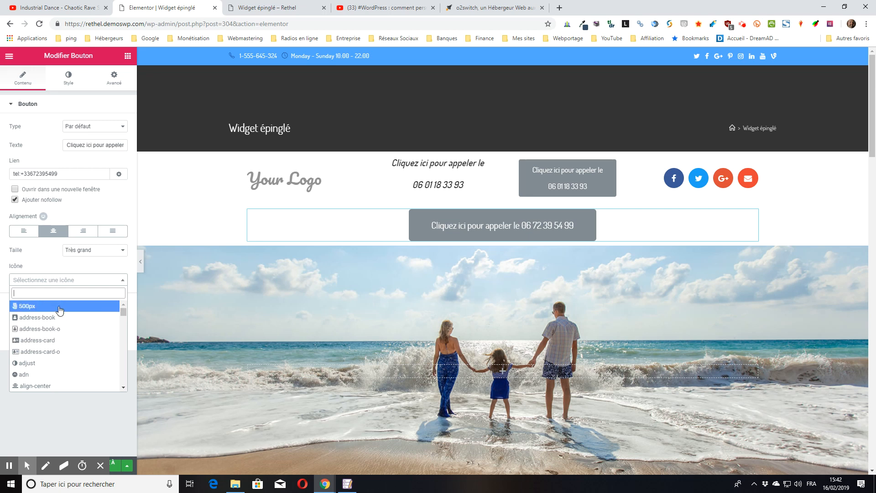
{"action": "type", "text": "phon"}
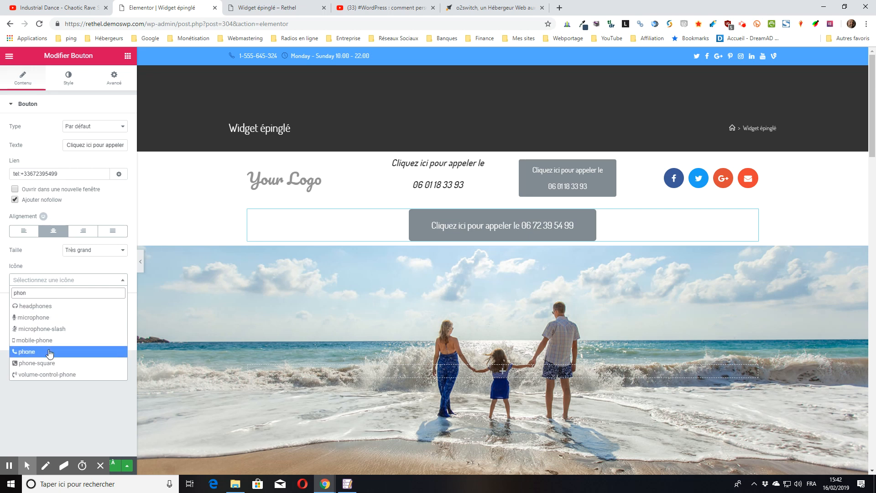
{"action": "left_click", "coordinate": [28, 352]}
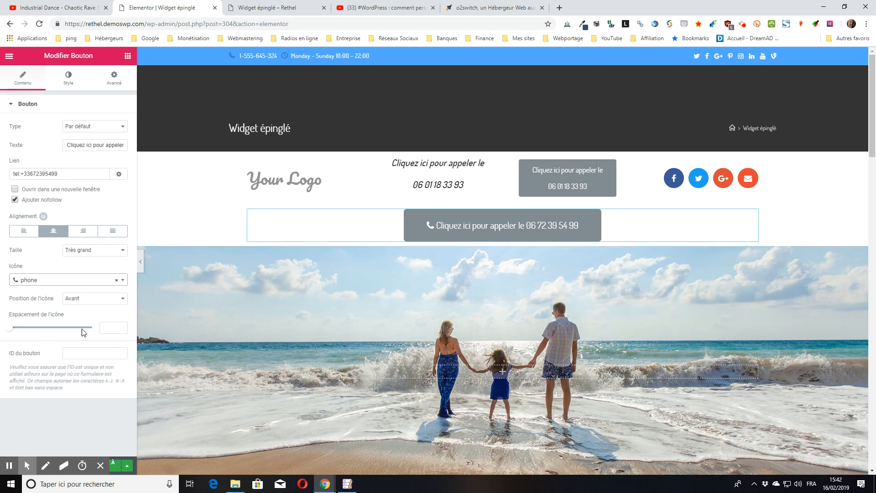
{"action": "left_click", "coordinate": [113, 327]}
{"action": "type", "text": "10"}
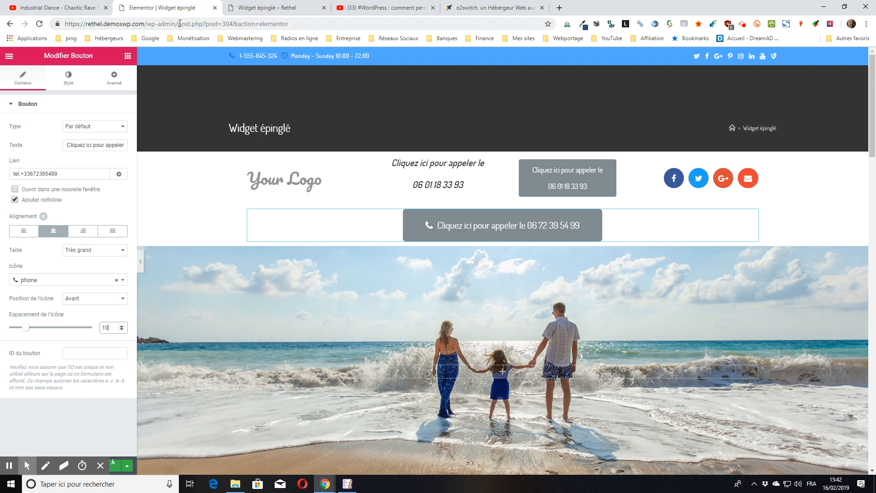
{"action": "left_click", "coordinate": [68, 78]}
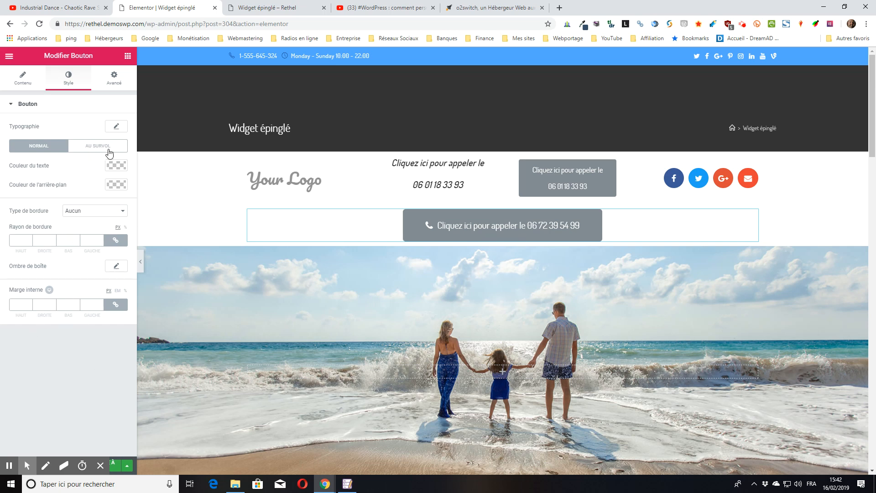
Open the button's Avancé settings, then switch to the 'Widget épinglé – Rethel' preview tab.
{"action": "left_click", "coordinate": [114, 78]}
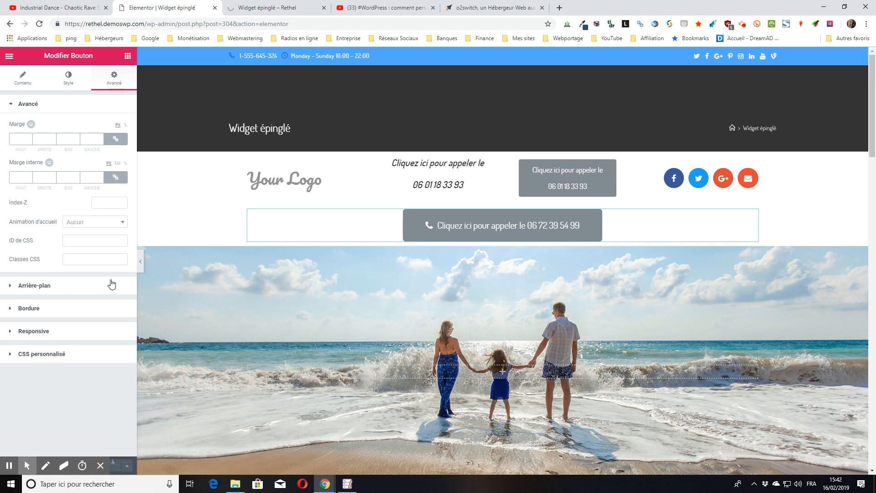
{"action": "left_click", "coordinate": [249, 8]}
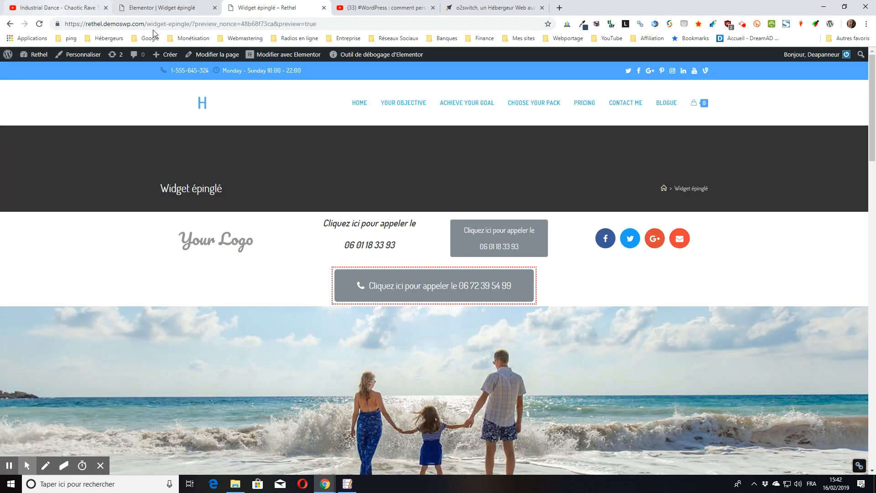
Scroll the live preview to inspect the centred call button, then return to the editor tab.
{"action": "scroll", "coordinate": [347, 256], "scroll_direction": "down", "scroll_amount": 2}
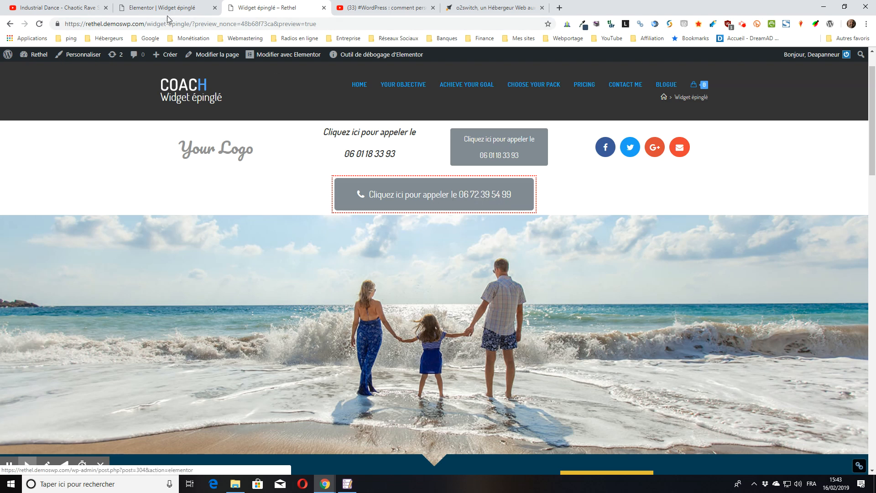
{"action": "left_click", "coordinate": [143, 10]}
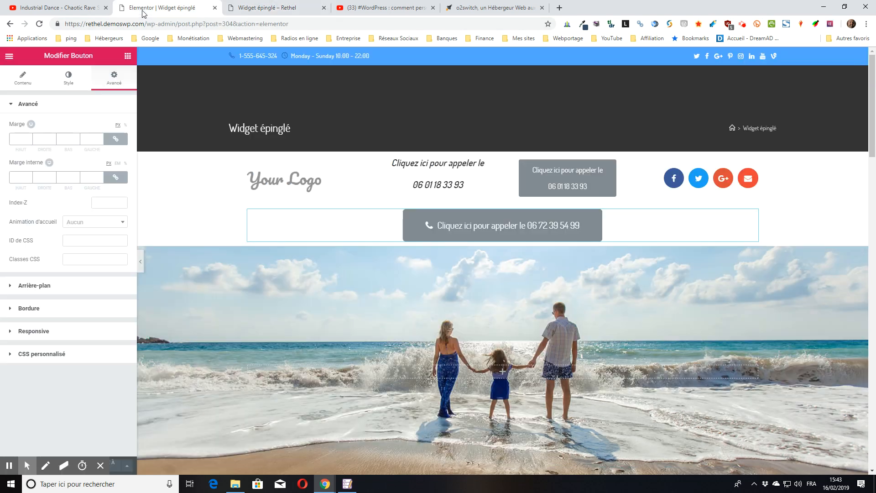
Uncheck Ajouter nofollow on the tel: link, publish with Mettre à jour, and reopen the preview.
{"action": "left_click", "coordinate": [19, 85]}
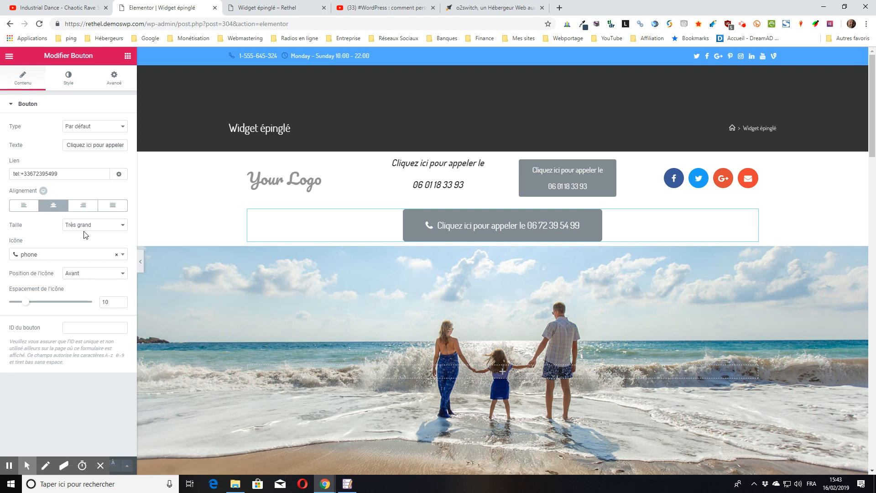
{"action": "left_click", "coordinate": [120, 176]}
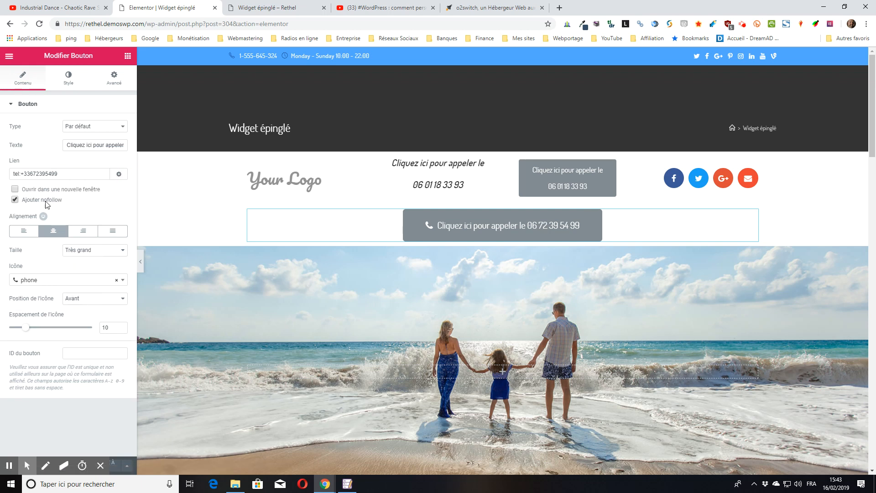
{"action": "left_click", "coordinate": [18, 199]}
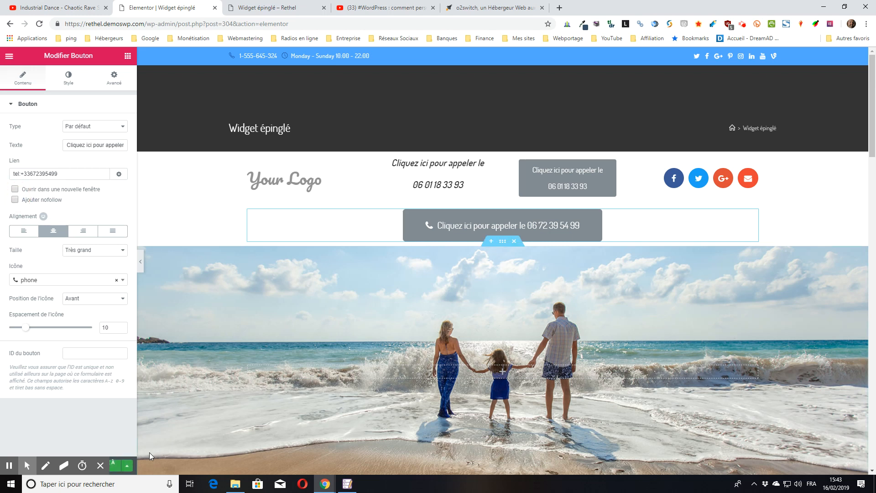
{"action": "left_click", "coordinate": [113, 466]}
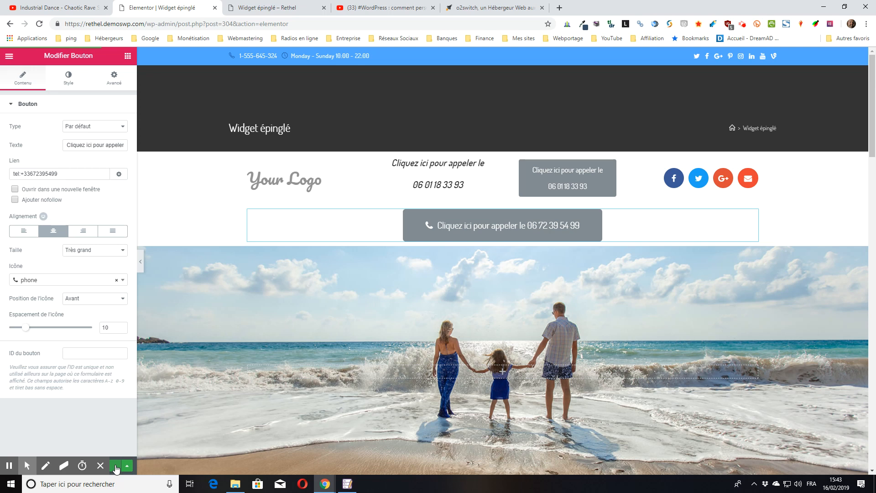
{"action": "left_click", "coordinate": [259, 7]}
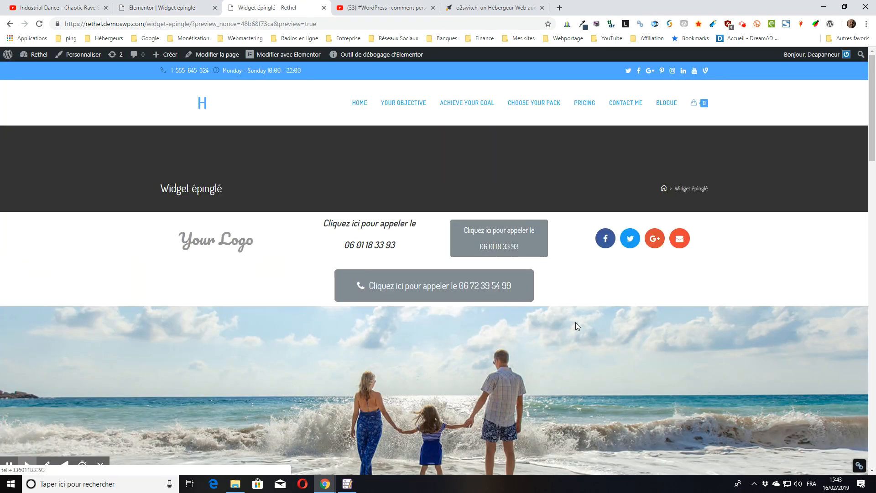
Test the call button's tel: link on the preview, cancel the app prompt, and return to the editor.
{"action": "scroll", "coordinate": [434, 261], "scroll_direction": "down", "scroll_amount": 3}
{"action": "scroll", "coordinate": [434, 261], "scroll_direction": "up", "scroll_amount": 3}
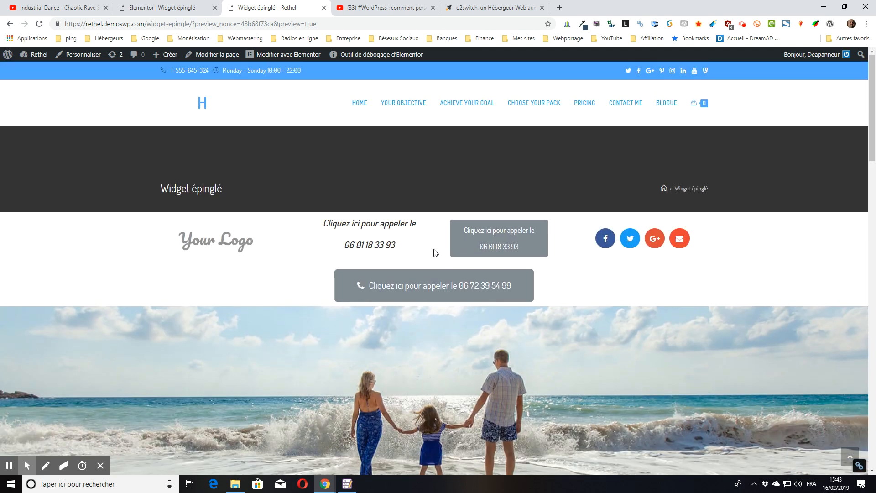
{"action": "left_click", "coordinate": [416, 284]}
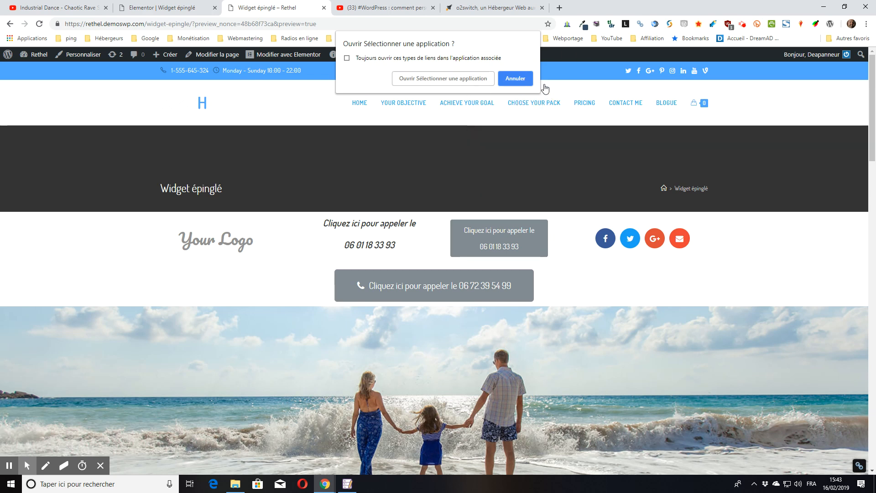
{"action": "left_click", "coordinate": [521, 80]}
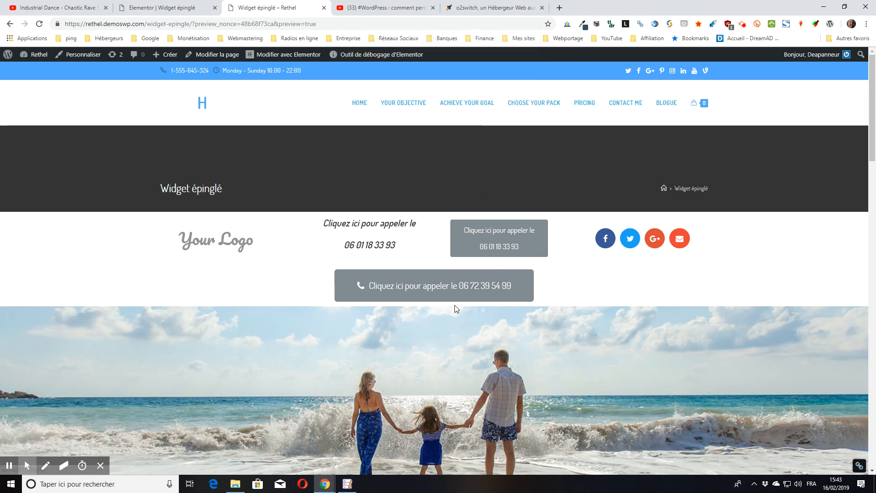
{"action": "scroll", "coordinate": [453, 304], "scroll_direction": "down", "scroll_amount": 3}
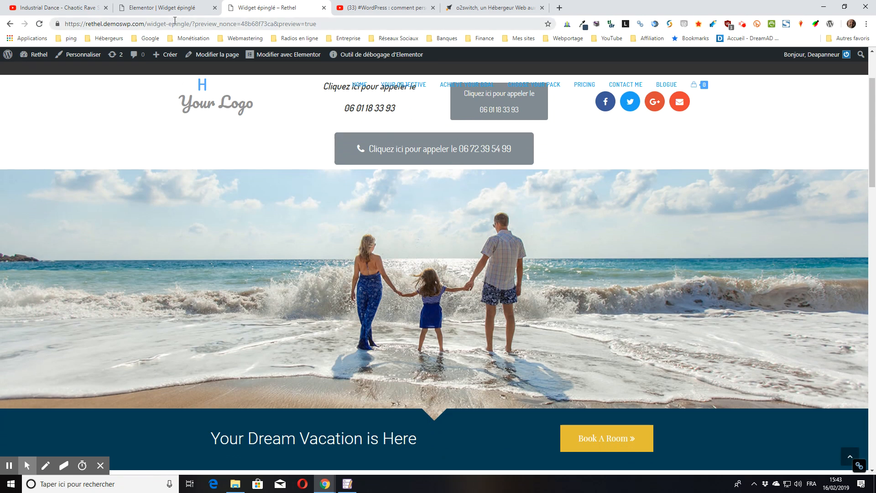
{"action": "scroll", "coordinate": [406, 262], "scroll_direction": "up", "scroll_amount": 3}
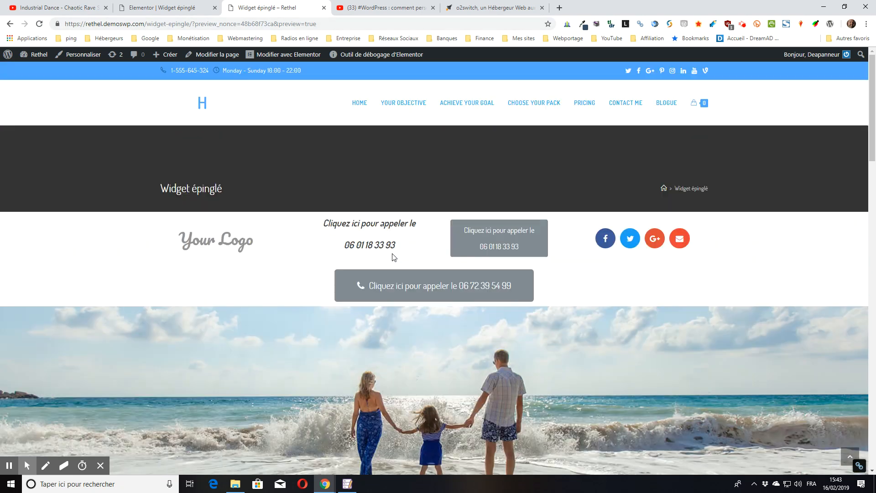
{"action": "left_click", "coordinate": [173, 8]}
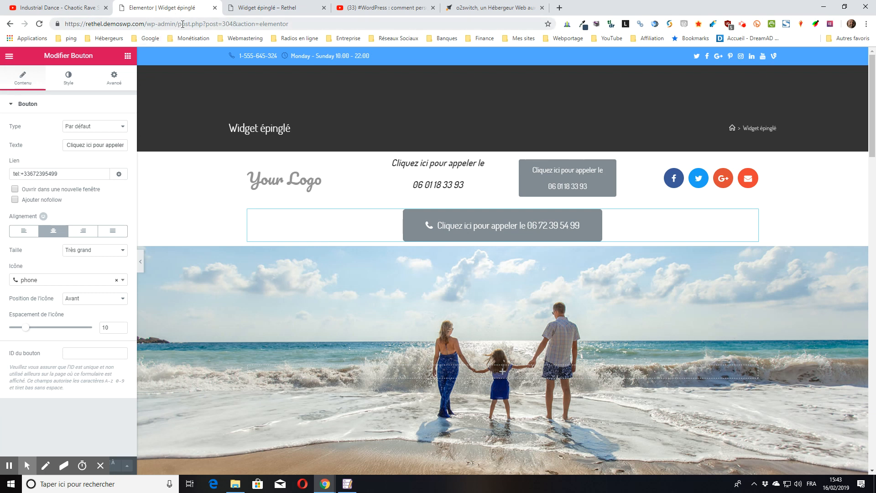
Switch the editor's responsive preview to Mobile using the panel footer's device list.
{"action": "left_click", "coordinate": [97, 474]}
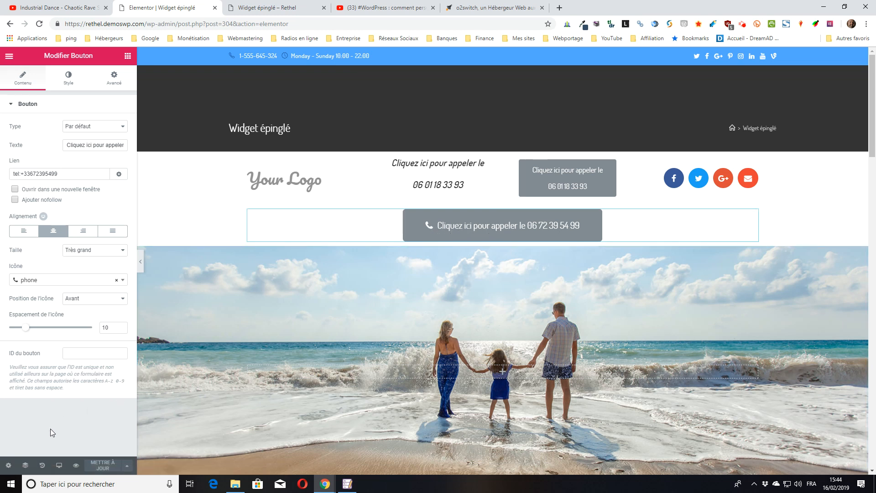
{"action": "left_click", "coordinate": [59, 465]}
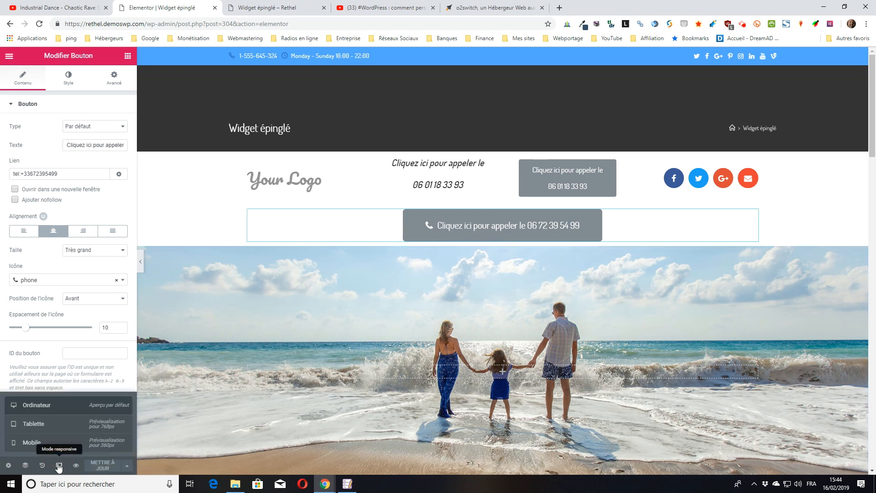
{"action": "left_click", "coordinate": [59, 466]}
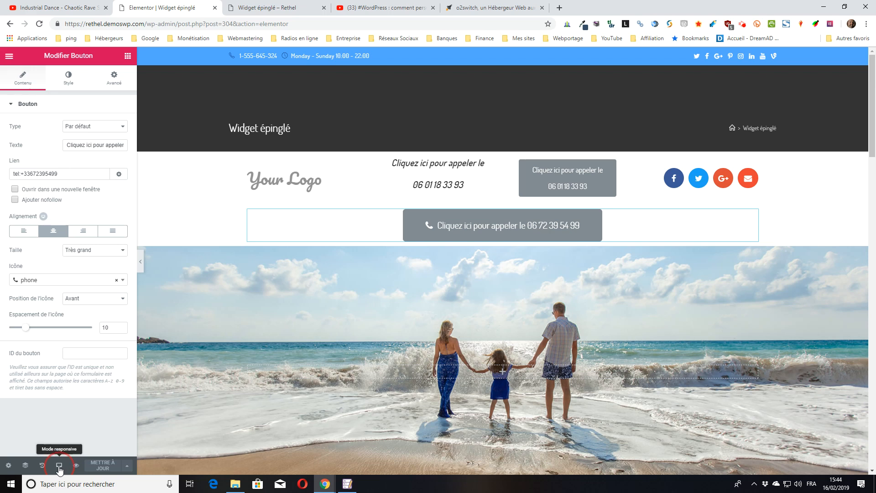
{"action": "left_click", "coordinate": [59, 466]}
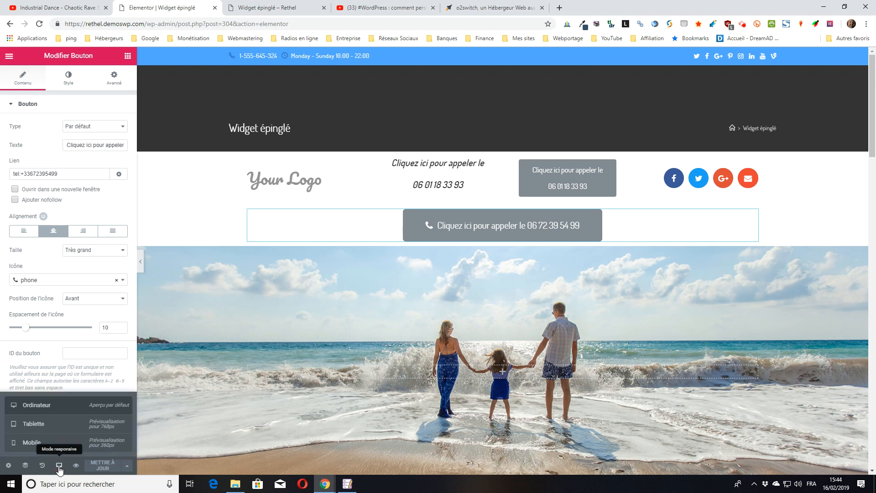
{"action": "left_click", "coordinate": [33, 443]}
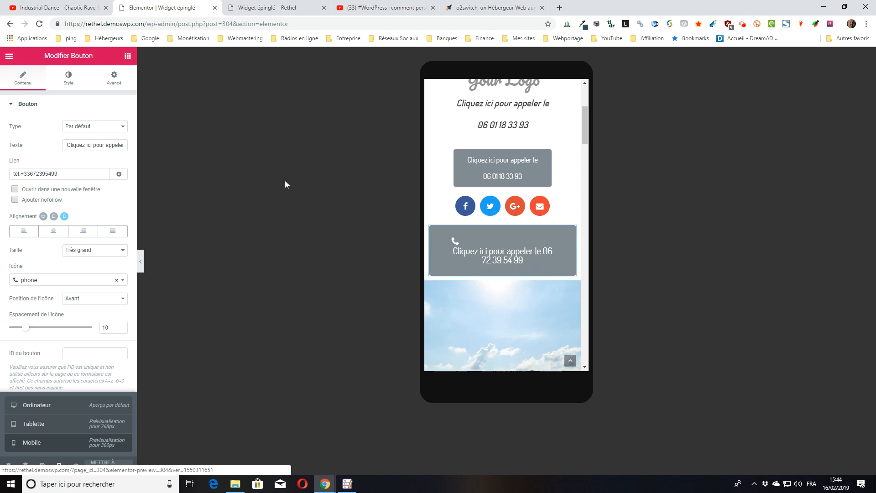
Shorten the button text to 'Cliquez ici pour appeler' and save with Mettre à jour.
{"action": "left_click", "coordinate": [95, 142]}
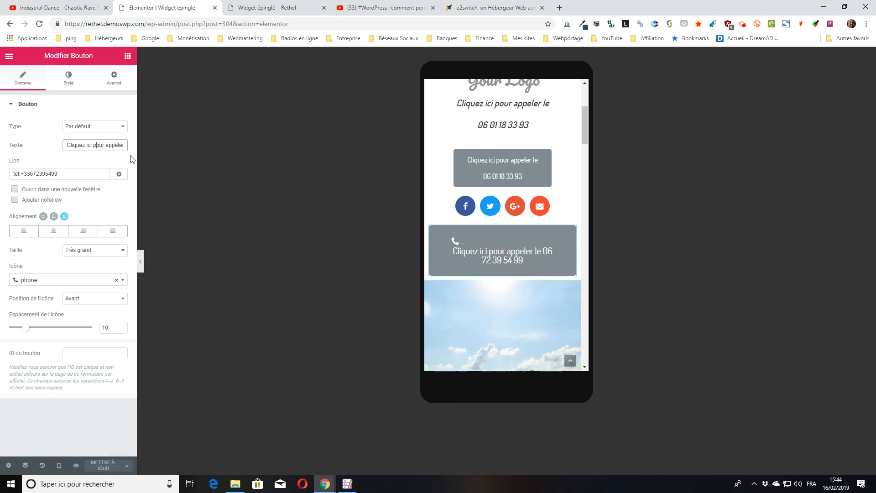
{"action": "left_click", "coordinate": [66, 219]}
{"action": "key", "text": "Right"}
{"action": "key", "text": "Right"}
{"action": "key", "text": "Right"}
{"action": "key", "text": "Right"}
{"action": "key", "text": "Right"}
{"action": "key", "text": "Right"}
{"action": "key", "text": "Right"}
{"action": "key", "text": "Right"}
{"action": "key", "text": "Right"}
{"action": "key", "text": "Right"}
{"action": "key", "text": "Right"}
{"action": "key", "text": "Right"}
{"action": "key", "text": "Right"}
{"action": "key", "text": "Right"}
{"action": "key", "text": "Right"}
{"action": "key", "text": "Right"}
{"action": "key", "text": "Right"}
{"action": "key", "text": "Right"}
{"action": "key", "text": "Right"}
{"action": "key", "text": "Right"}
{"action": "key", "text": "BackSpace"}
{"action": "key", "text": "BackSpace"}
{"action": "key", "text": "BackSpace"}
{"action": "key", "text": "BackSpace"}
{"action": "key", "text": "BackSpace"}
{"action": "key", "text": "BackSpace"}
{"action": "key", "text": "BackSpace"}
{"action": "key", "text": "BackSpace"}
{"action": "key", "text": "BackSpace"}
{"action": "key", "text": "BackSpace"}
{"action": "key", "text": "BackSpace"}
{"action": "key", "text": "BackSpace"}
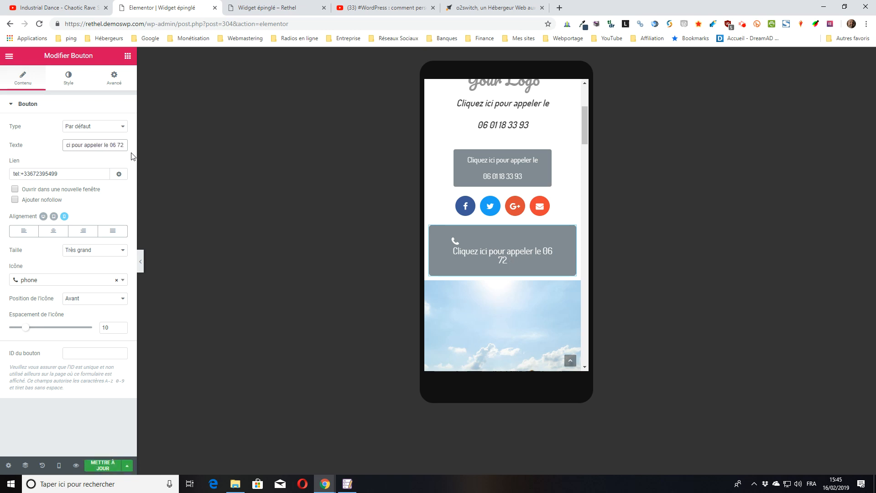
{"action": "key", "text": "BackSpace"}
{"action": "key", "text": "BackSpace"}
{"action": "key", "text": "BackSpace"}
{"action": "key", "text": "BackSpace"}
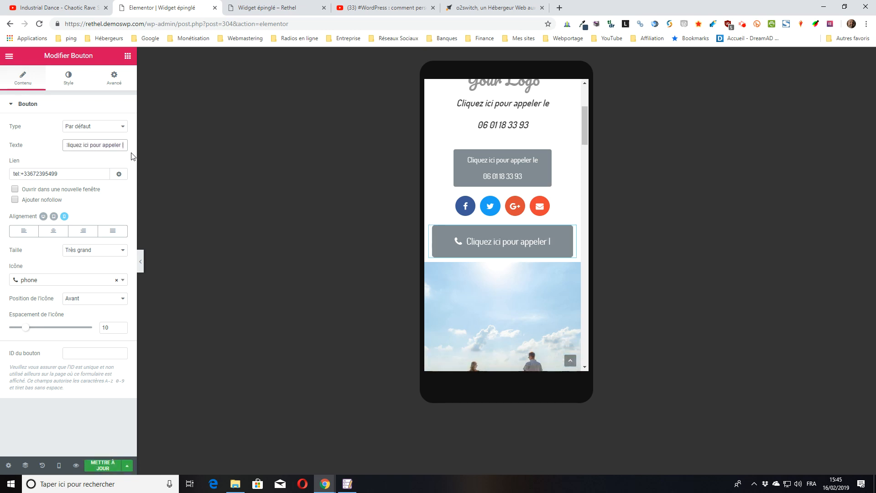
{"action": "key", "text": "BackSpace"}
{"action": "key", "text": "BackSpace"}
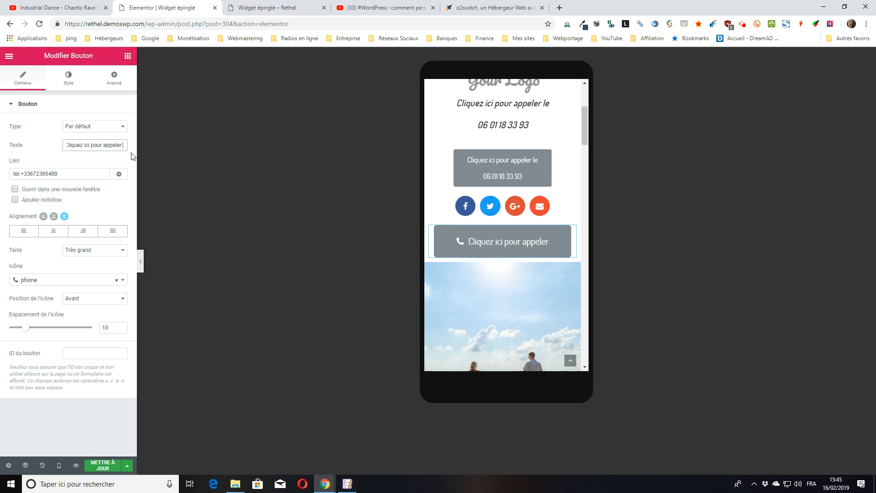
{"action": "left_click", "coordinate": [133, 156]}
{"action": "left_click", "coordinate": [101, 466]}
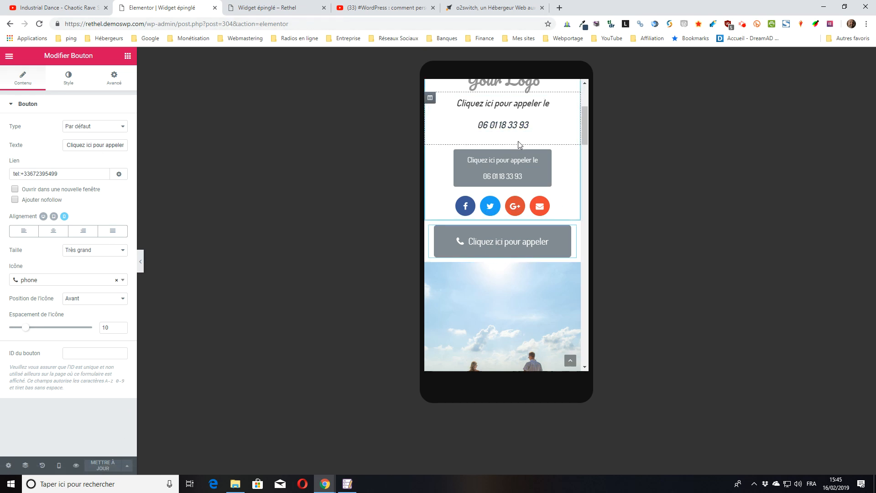
Set the mobile Alignement to Centrer, save, and open the live preview tab.
{"action": "left_click", "coordinate": [54, 233]}
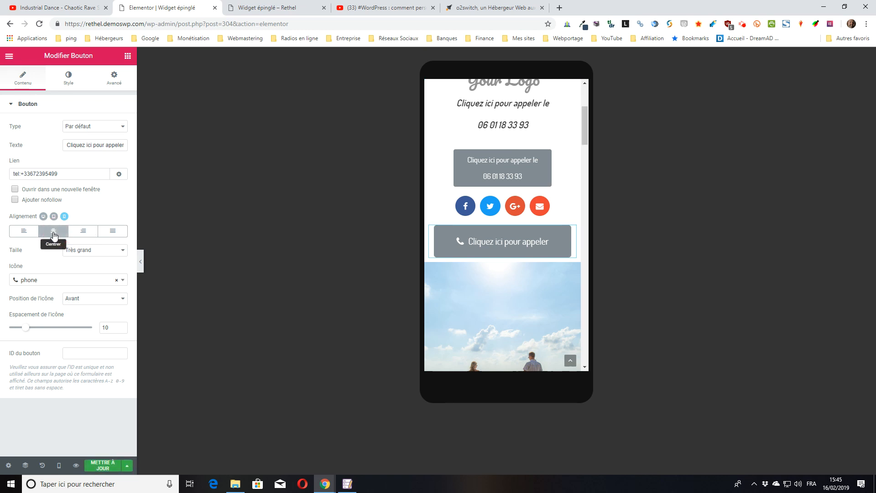
{"action": "left_click", "coordinate": [97, 472]}
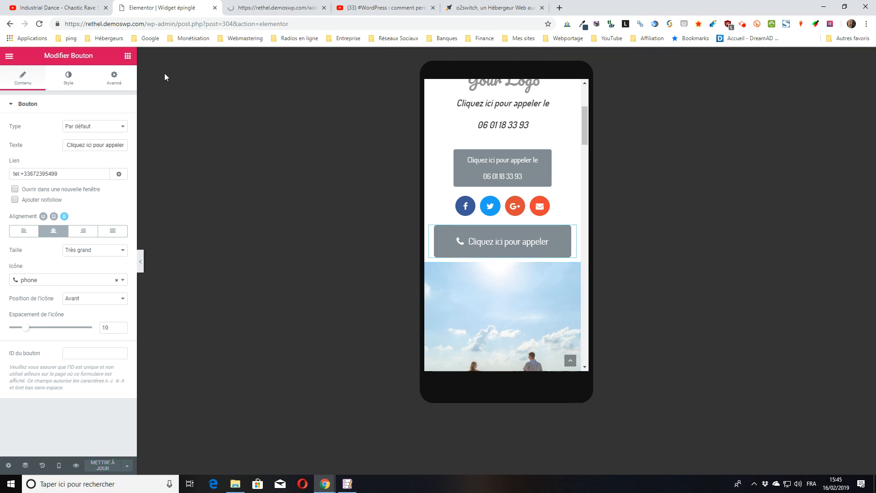
{"action": "left_click", "coordinate": [246, 8]}
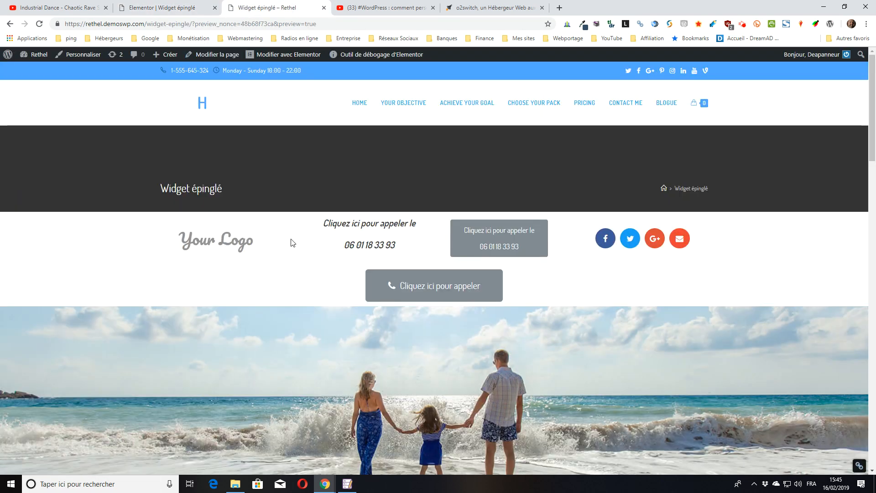
Verify the centred grey 'Cliquez ici pour appeler' button on the live page, then go to YouTube.
{"action": "scroll", "coordinate": [289, 237], "scroll_direction": "down", "scroll_amount": 4}
{"action": "scroll", "coordinate": [410, 233], "scroll_direction": "up", "scroll_amount": 2}
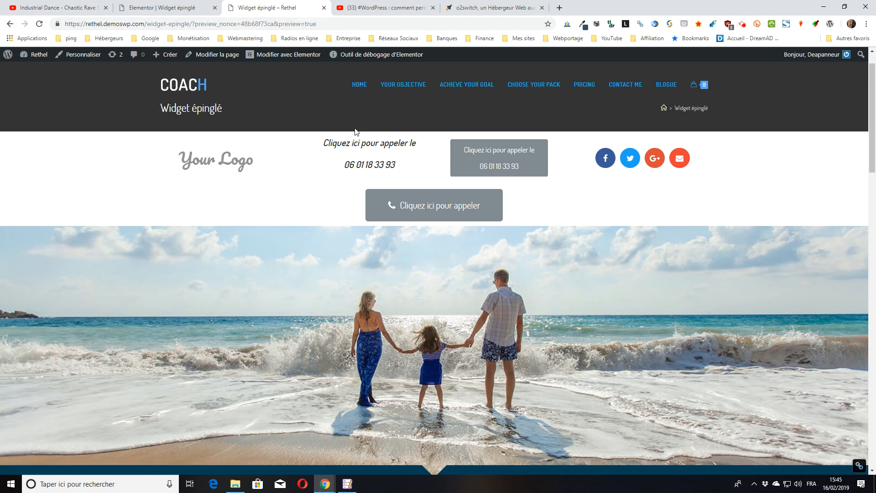
{"action": "left_click", "coordinate": [376, 8]}
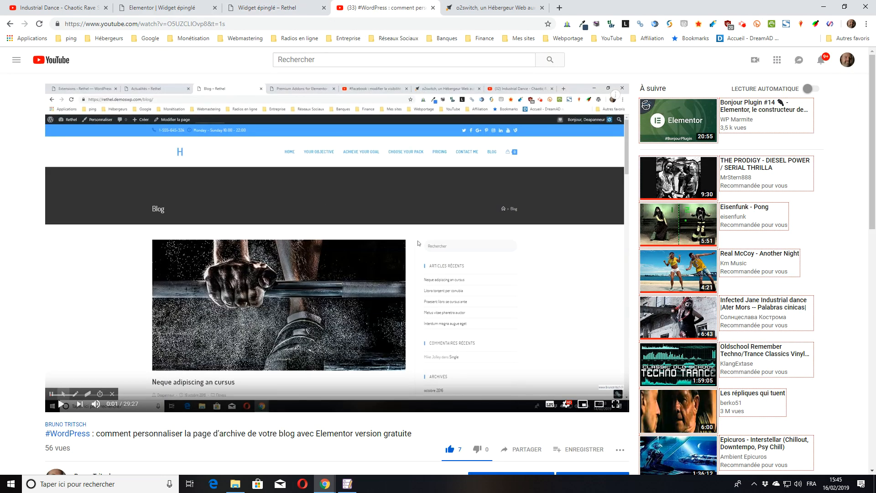
Expand the video description, read its recommended themes, extensions and hosts, and glance at o2switch.
{"action": "scroll", "coordinate": [868, 92], "scroll_direction": "down", "scroll_amount": 5}
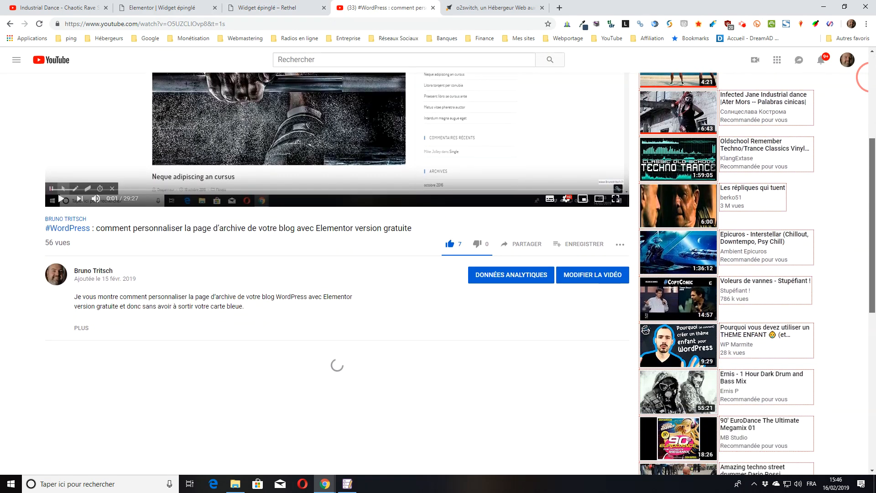
{"action": "left_click_drag", "start_coordinate": [872, 166], "coordinate": [872, 174]}
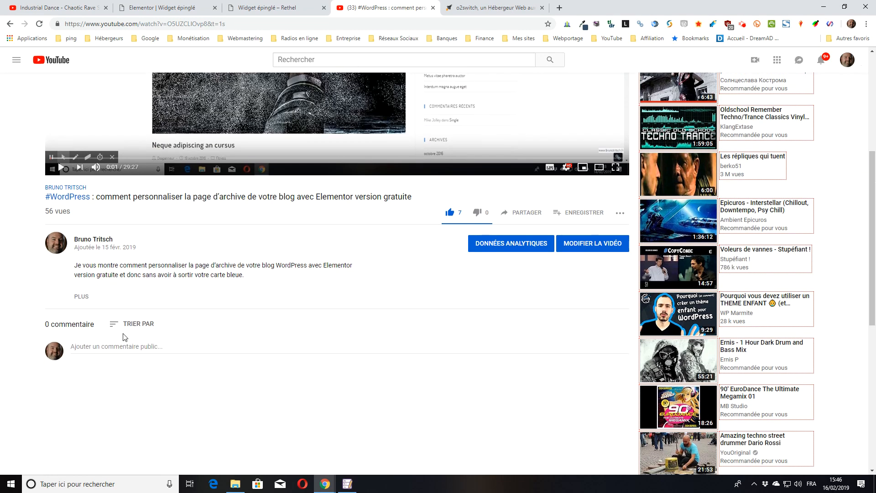
{"action": "left_click", "coordinate": [82, 297]}
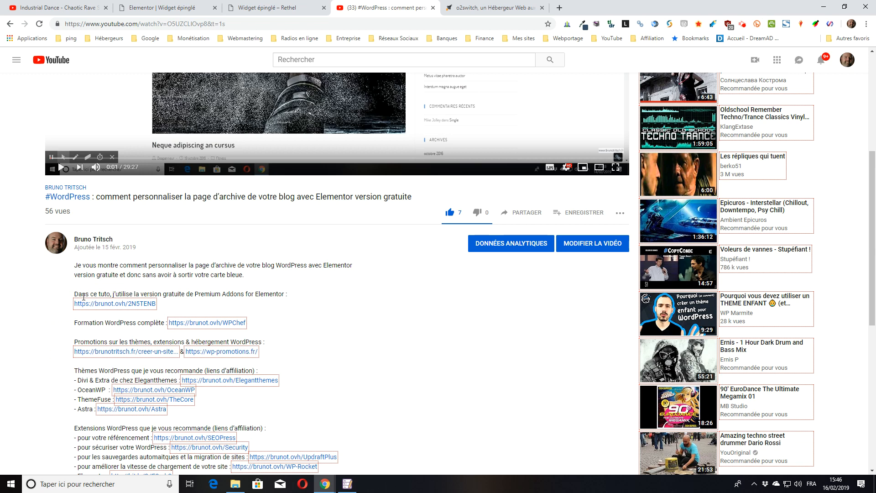
{"action": "scroll", "coordinate": [84, 298], "scroll_direction": "down", "scroll_amount": 1}
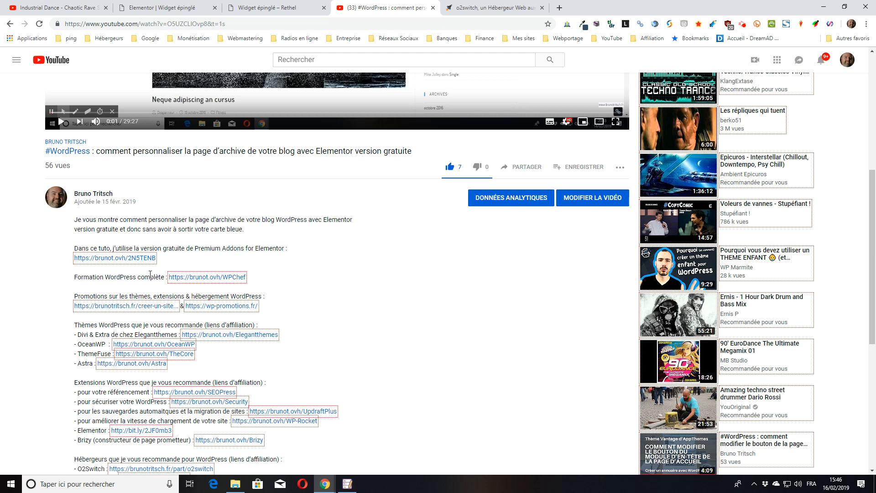
{"action": "scroll", "coordinate": [197, 141], "scroll_direction": "up", "scroll_amount": 2}
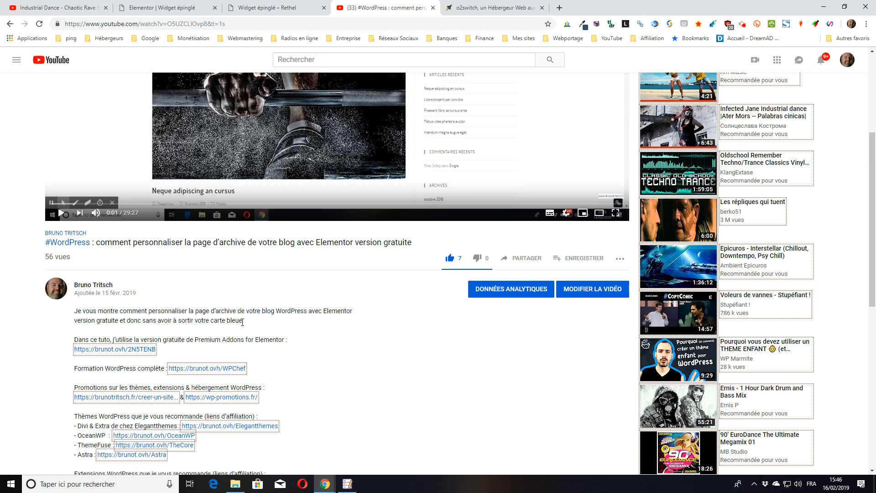
{"action": "scroll", "coordinate": [342, 305], "scroll_direction": "down", "scroll_amount": 5}
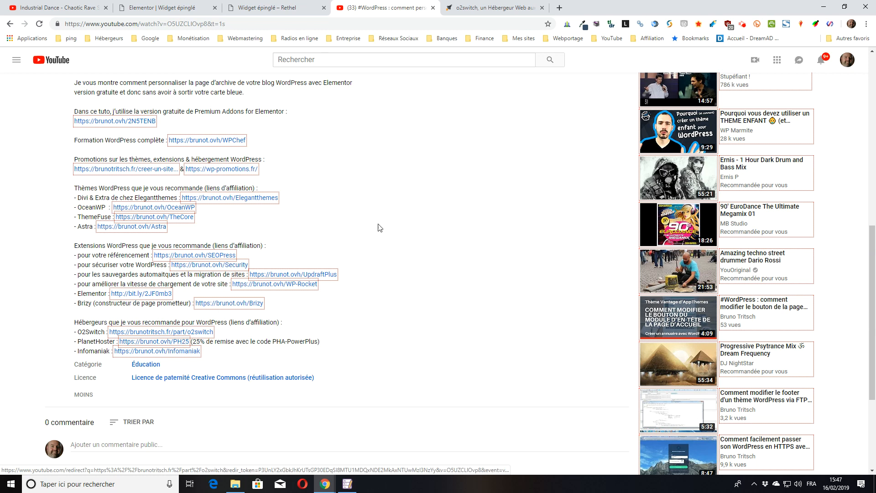
{"action": "left_click", "coordinate": [491, 8]}
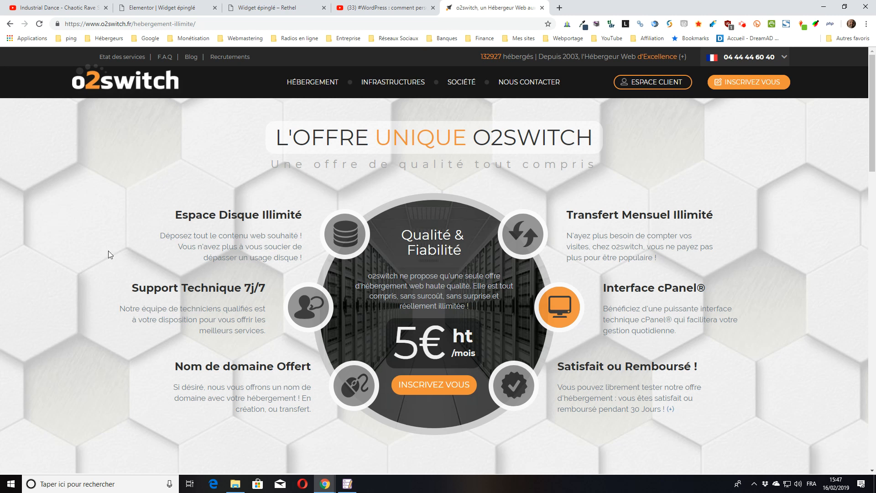
{"action": "left_click", "coordinate": [343, 8]}
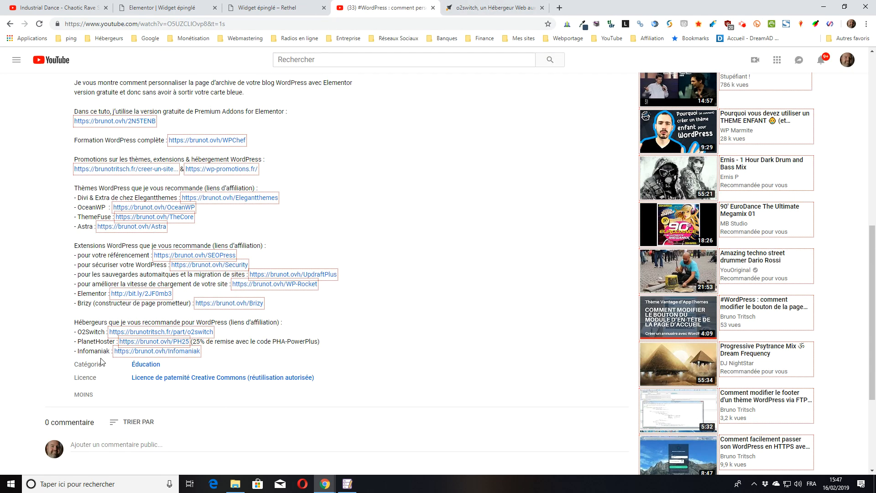